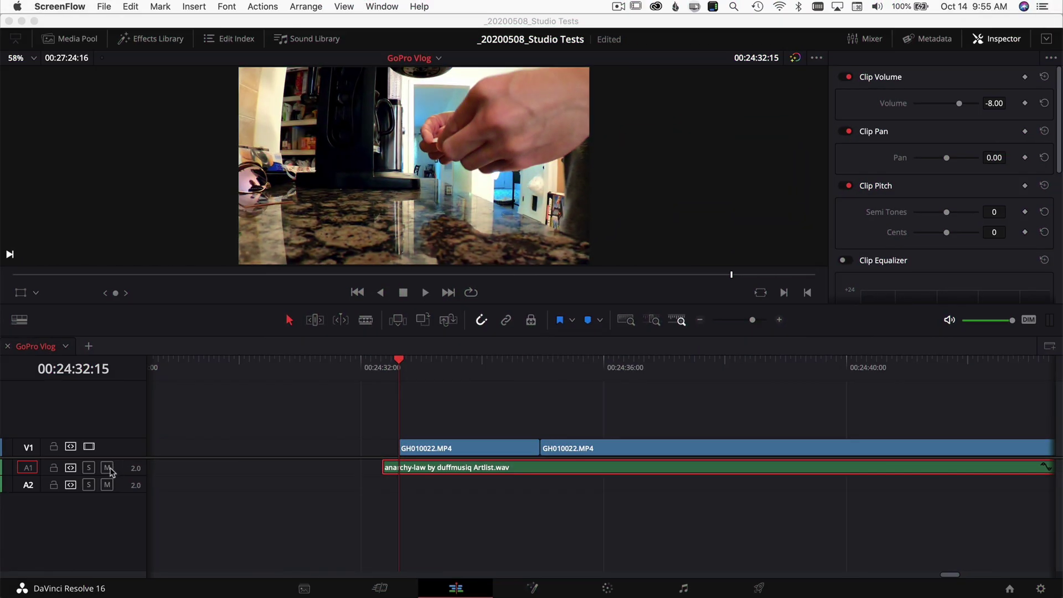
- Mute music track A1 and play the cut between the two GoPro clips twice
click(108, 468)
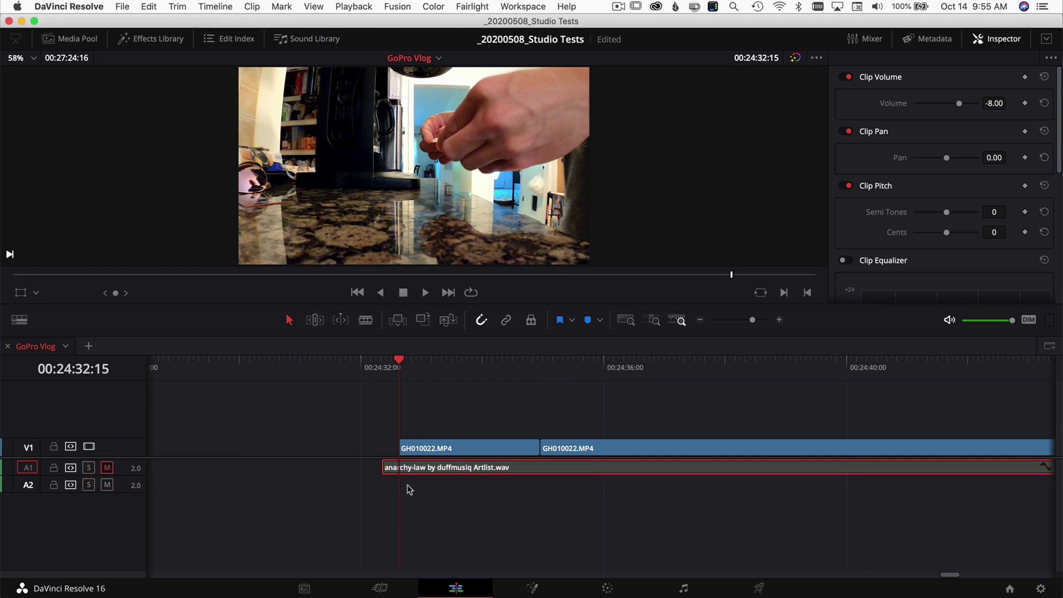
key(space)
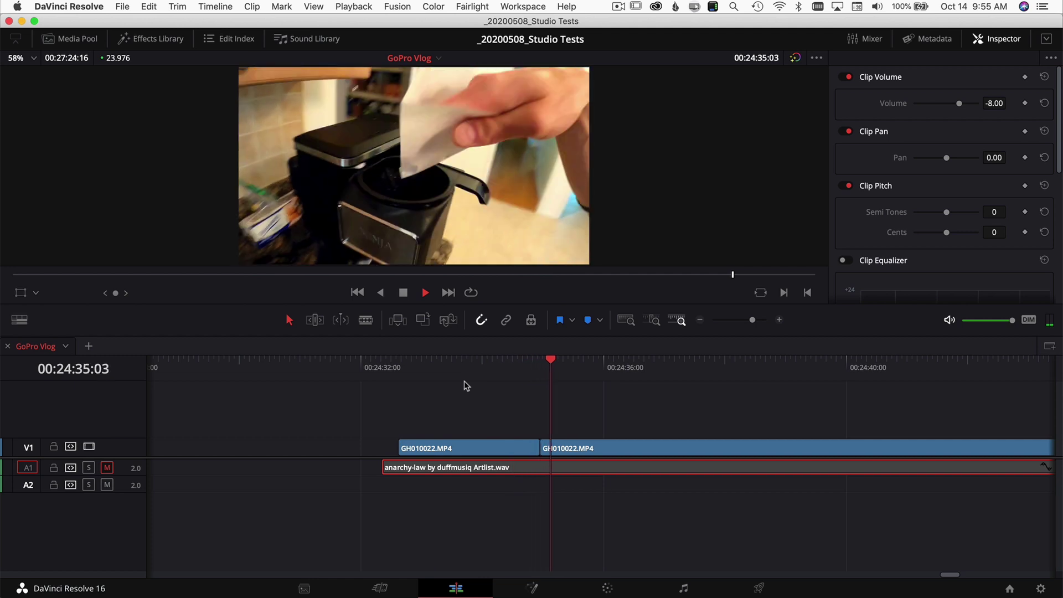
key(space)
click(513, 368)
key(space)
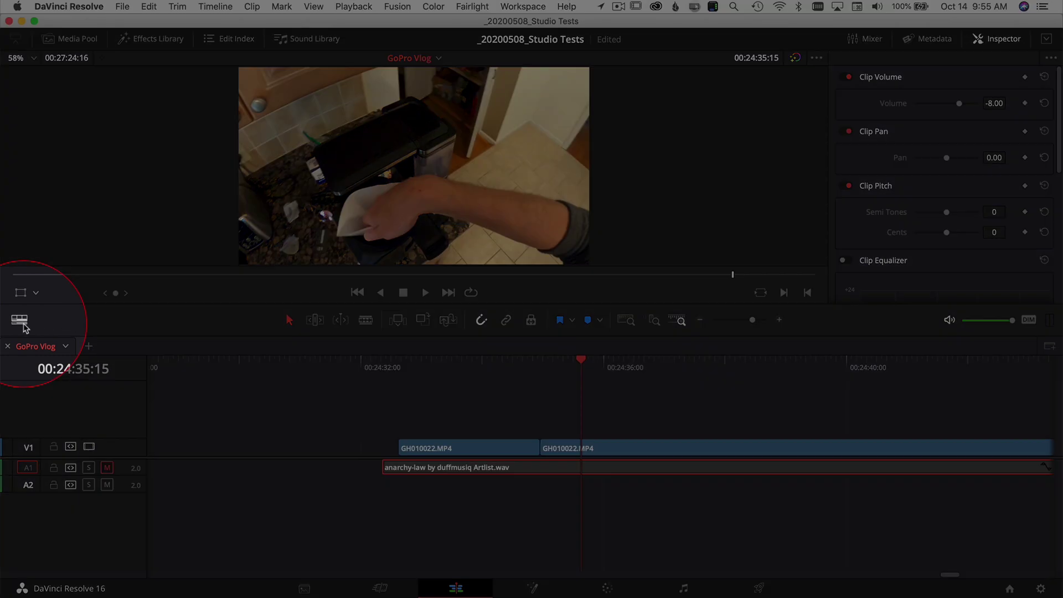
- Test the video track height slider, then show frame thumbnails and audio waveforms on clips
click(21, 320)
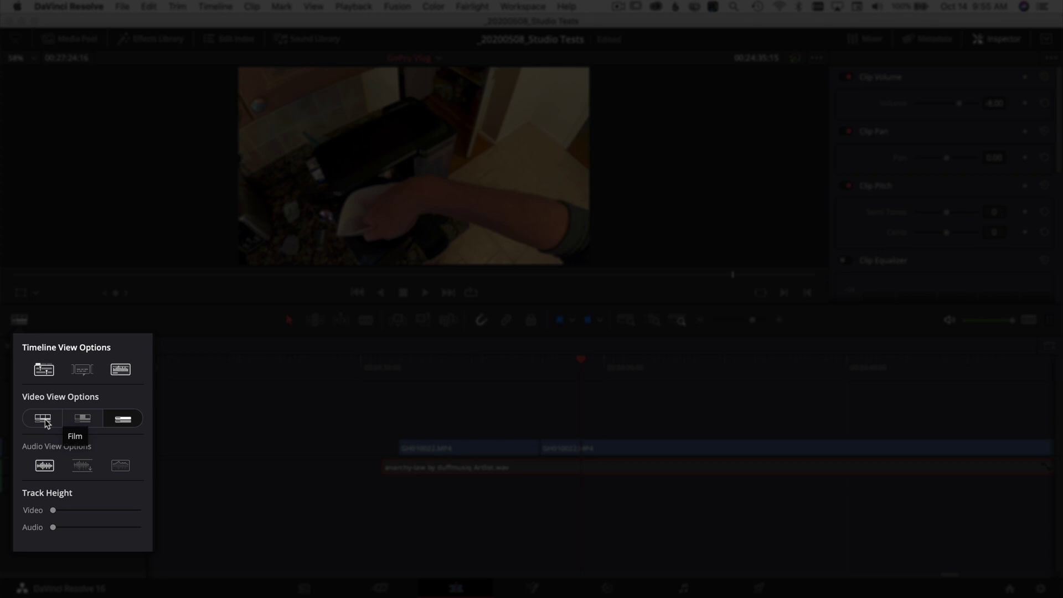
drag(59, 510, 140, 509)
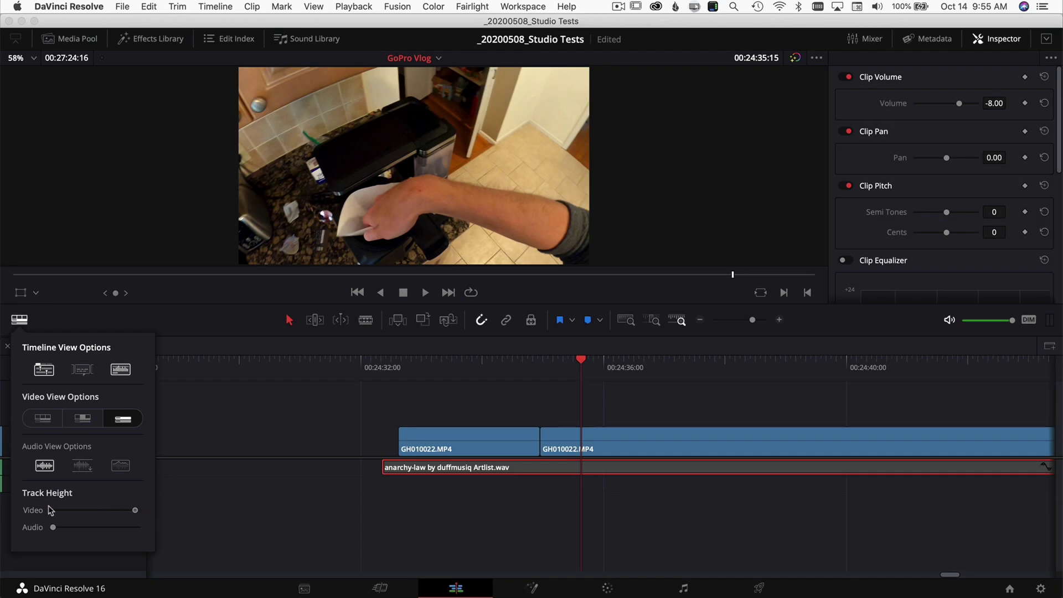
click(48, 511)
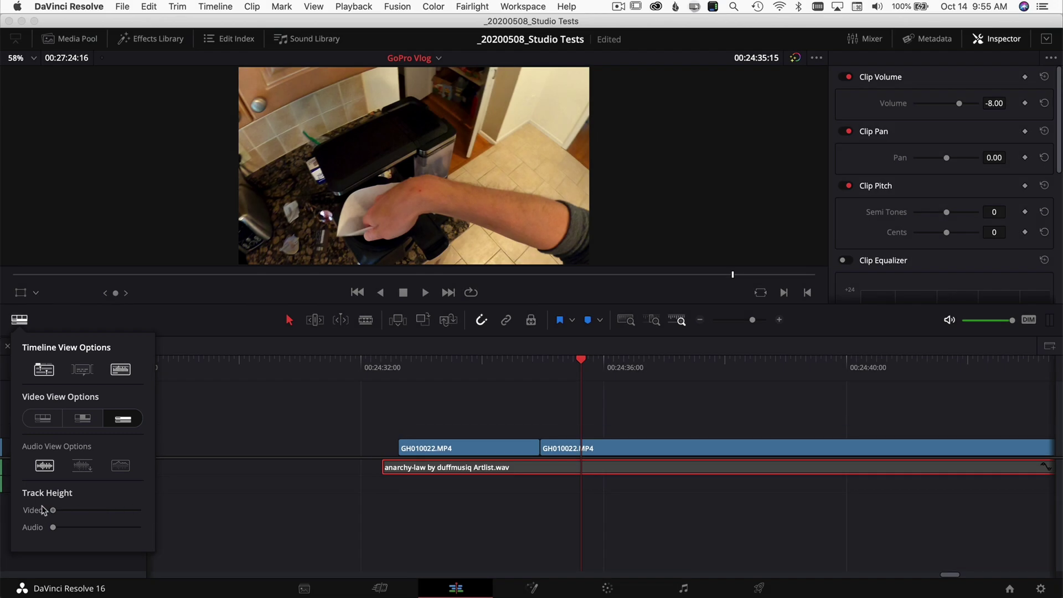
click(84, 419)
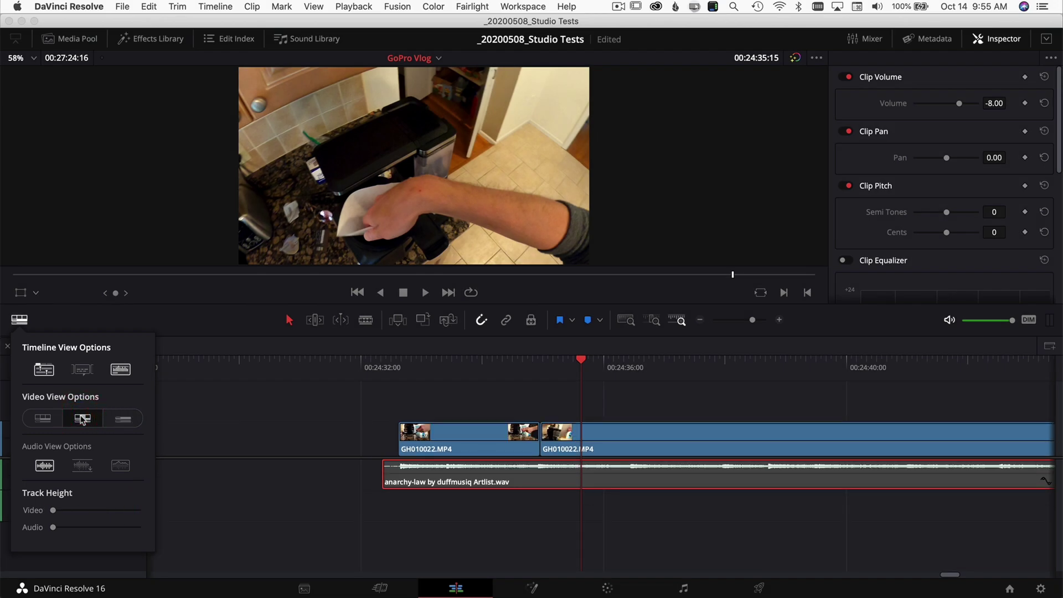
click(449, 409)
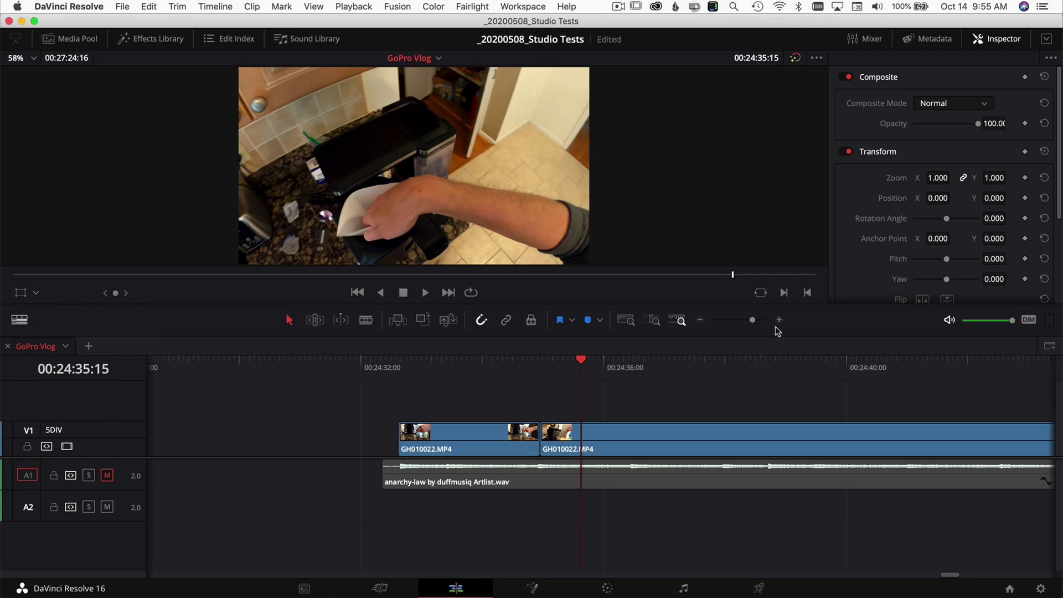
- Zoom in on the cut, drag a fade-out onto the first clip, and preview it
click(780, 320)
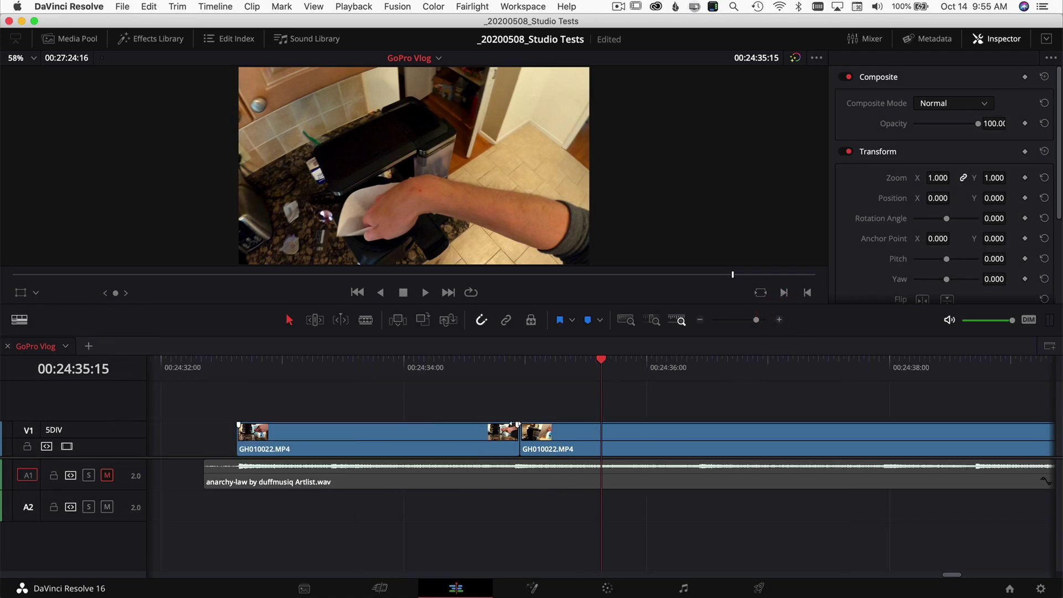
mouse_move(517, 426)
mouse_down()
mouse_move(387, 423)
mouse_move(482, 422)
mouse_up()
key(space)
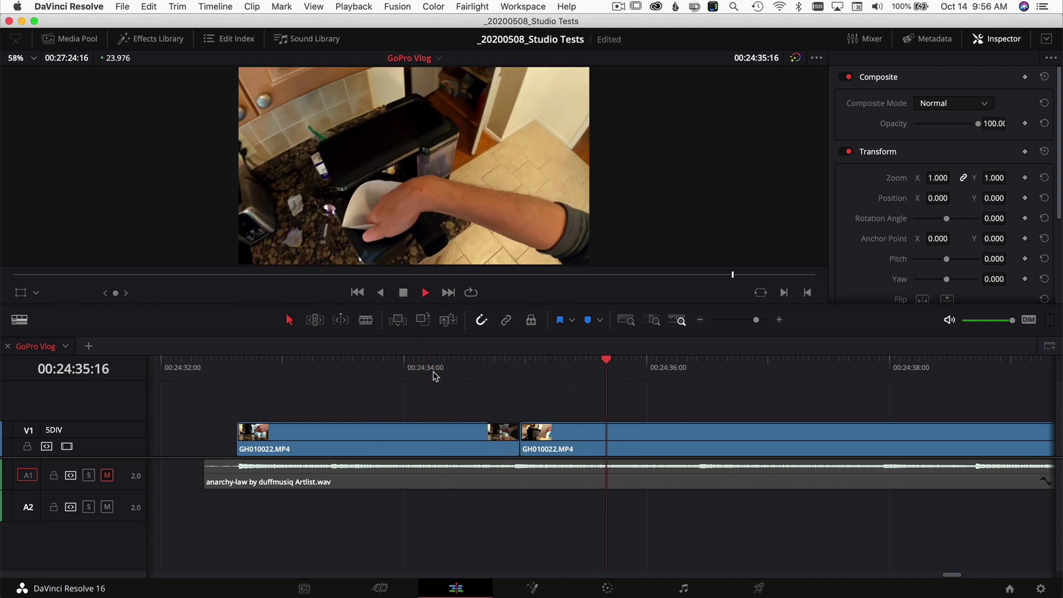
key(space)
- Add and lengthen a fade-in on the second GH010022.MP4 clip, then preview it
click(549, 435)
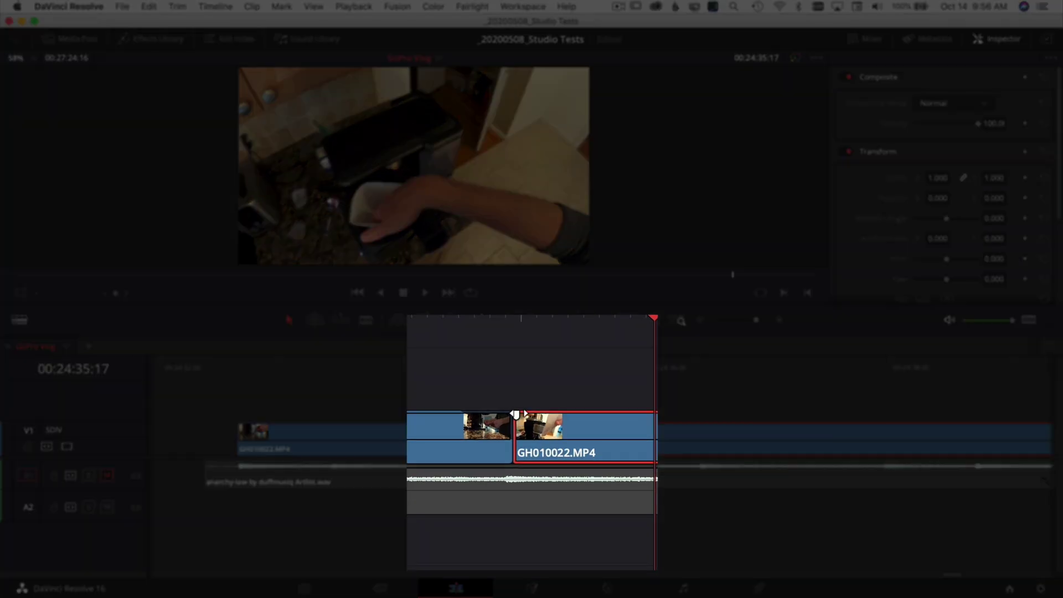
drag(540, 431, 548, 432)
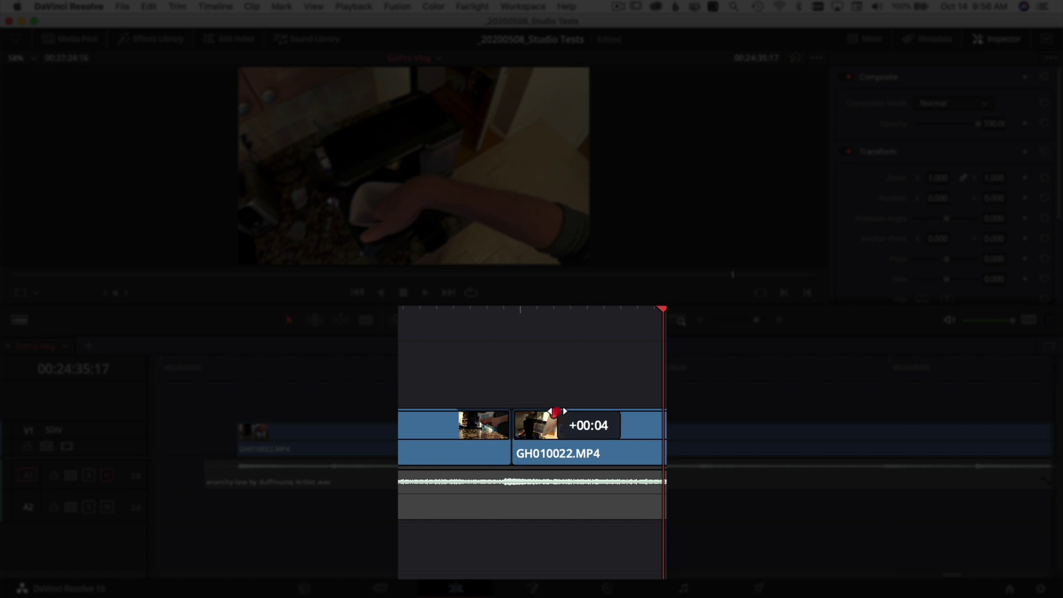
drag(553, 411, 570, 410)
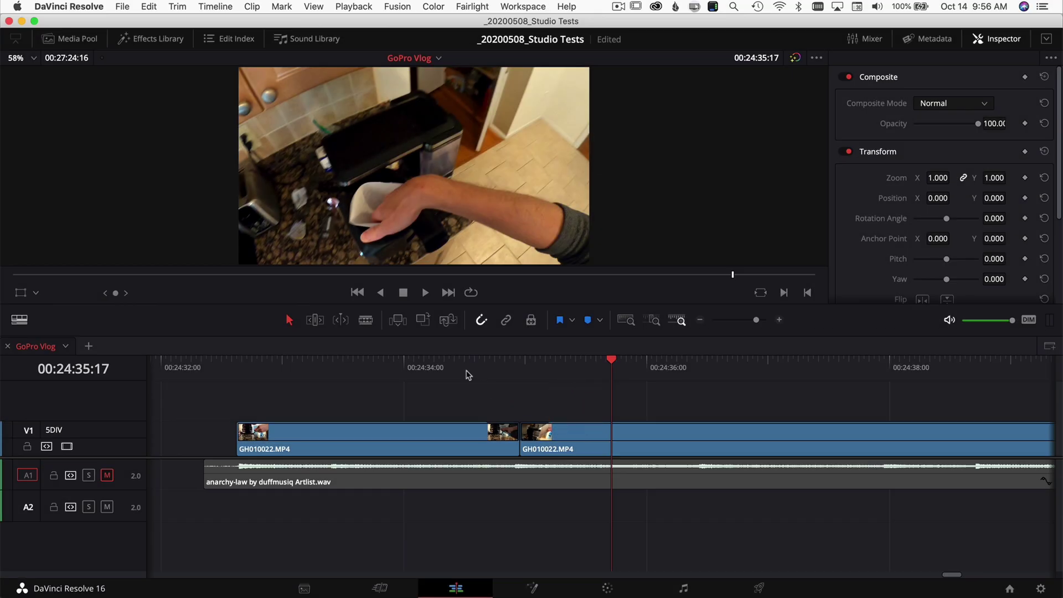
click(398, 367)
key(space)
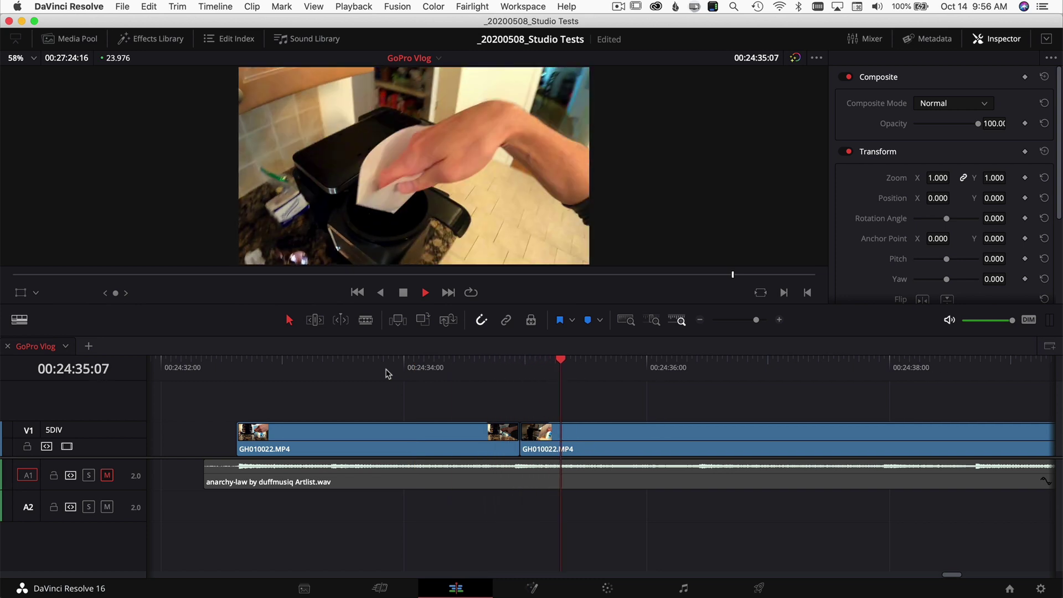
key(space)
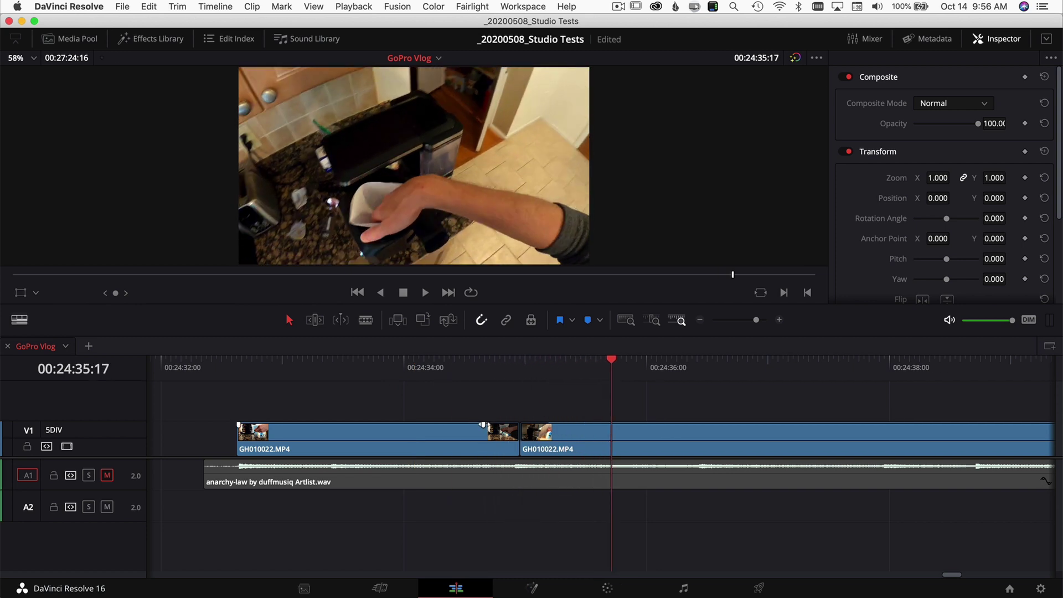
- Stretch both clips' fades across the cut into a crossfade and replay it
drag(515, 426, 424, 426)
drag(525, 425, 712, 427)
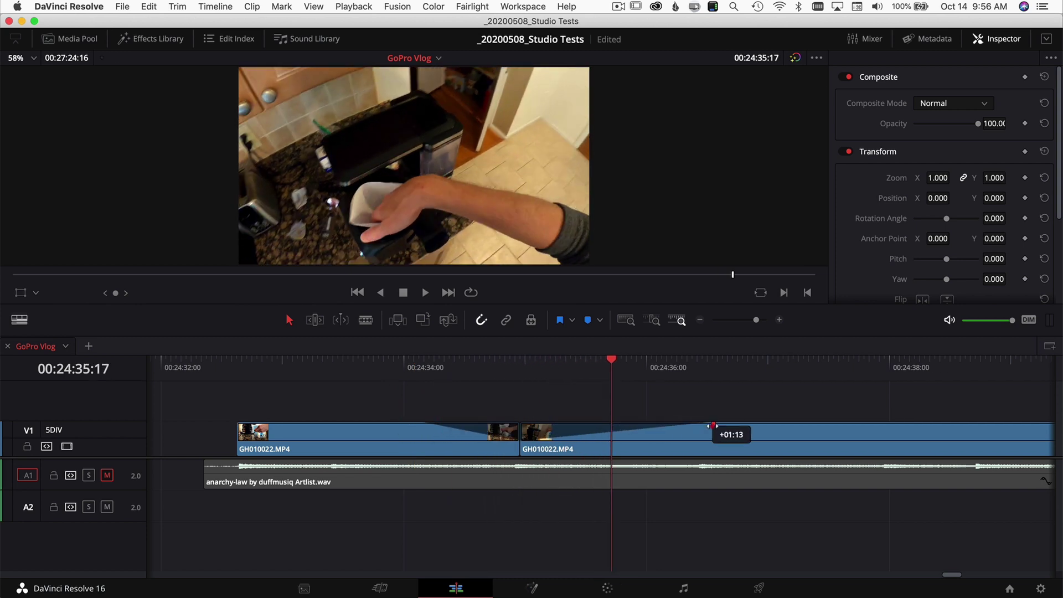
click(353, 365)
key(space)
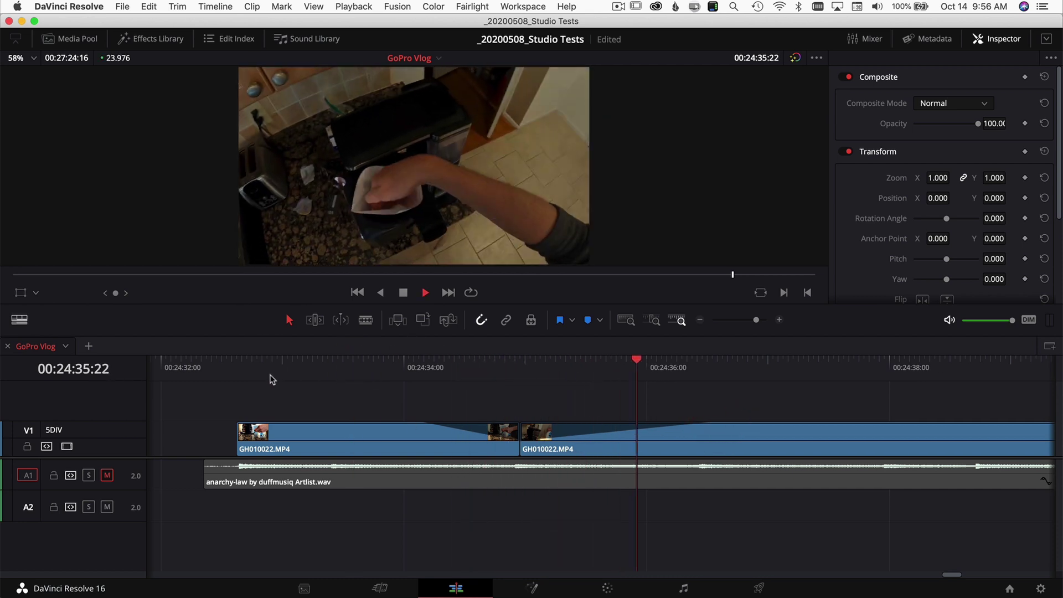
- Unmute A1, split the anarchy-law music clip at 00:24:36:12, and delete the remainder
key(space)
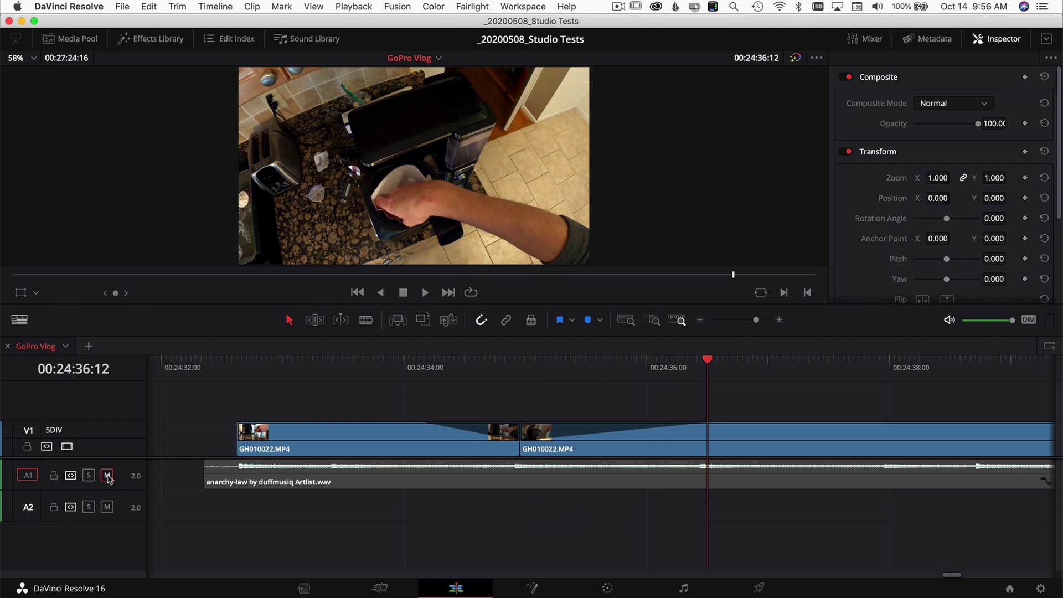
click(108, 476)
click(521, 487)
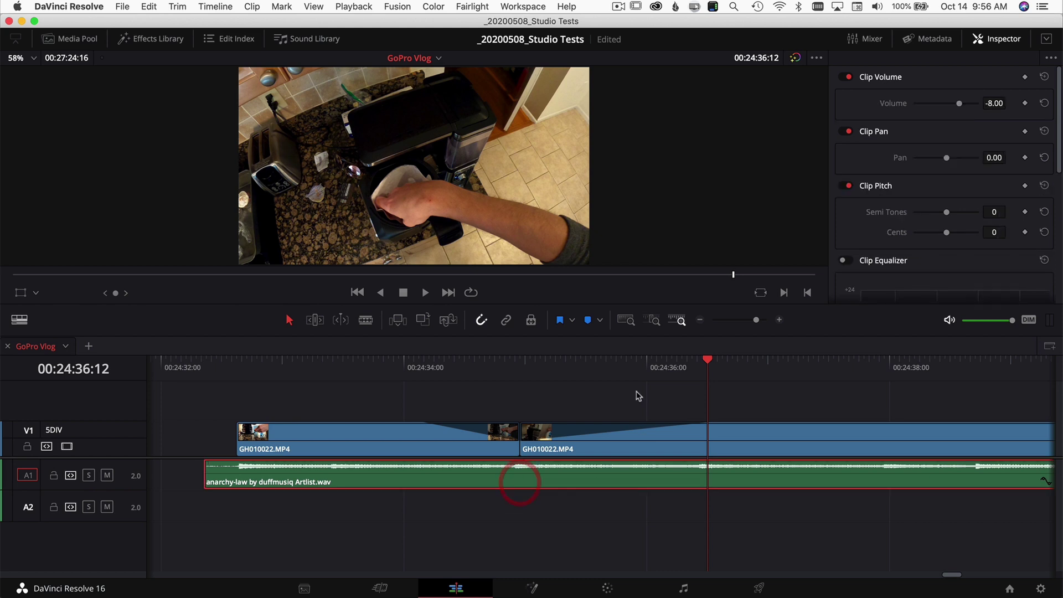
drag(674, 370, 707, 367)
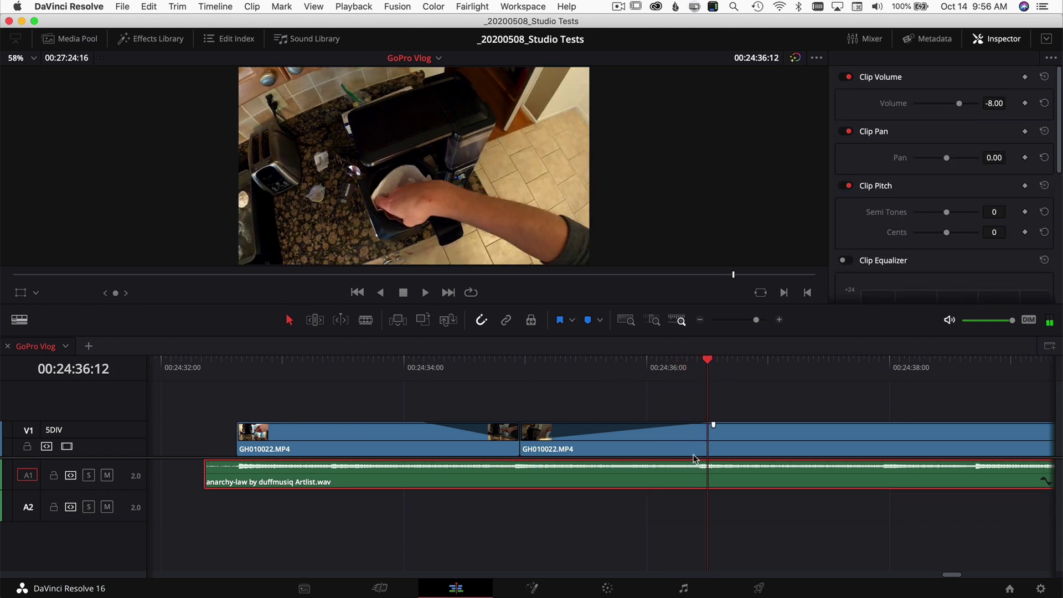
key(super+b)
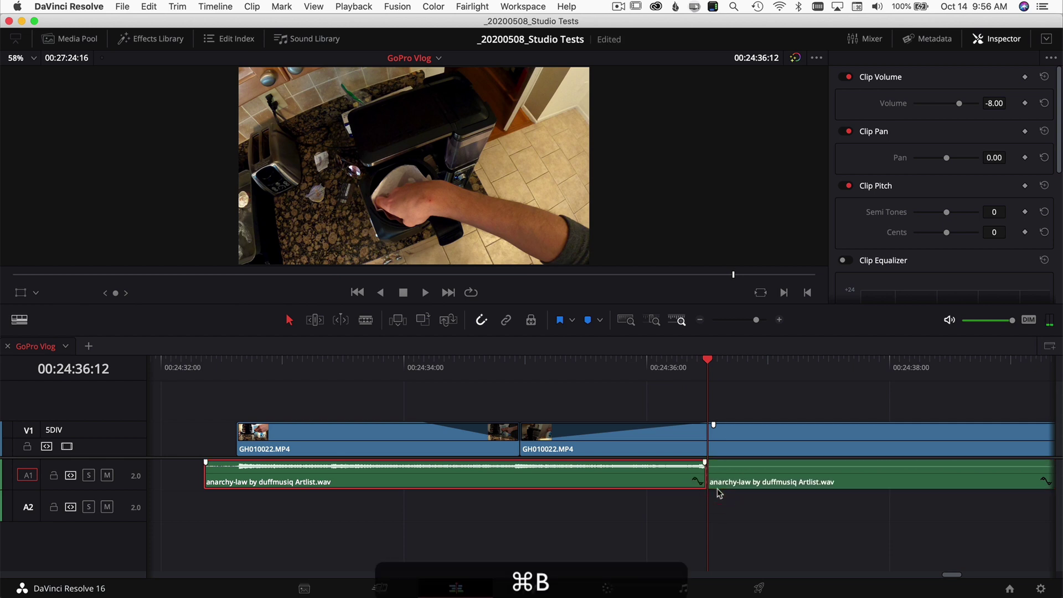
click(734, 489)
key(BackSpace)
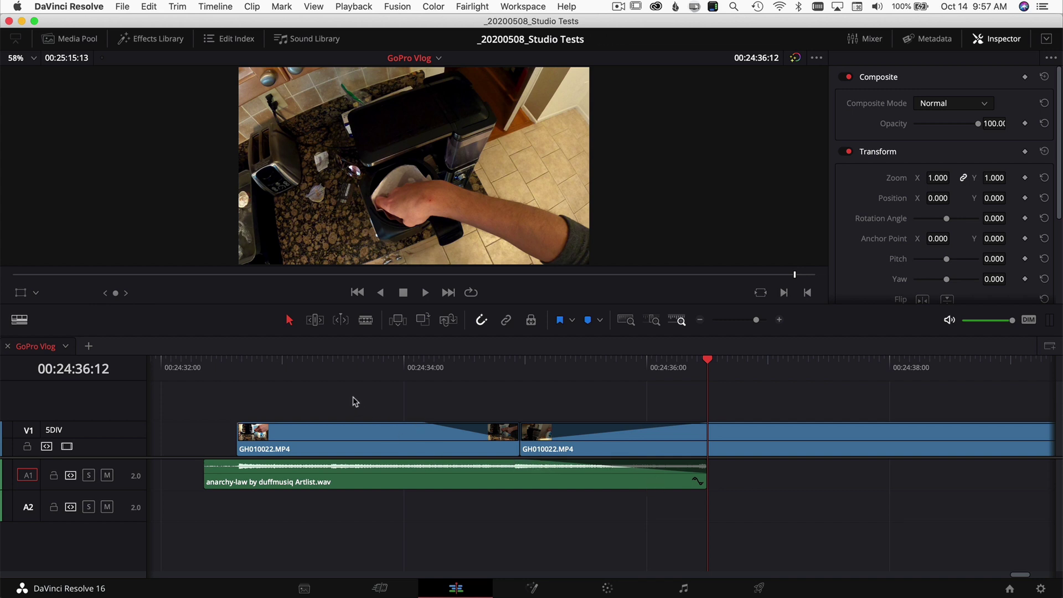
click(210, 368)
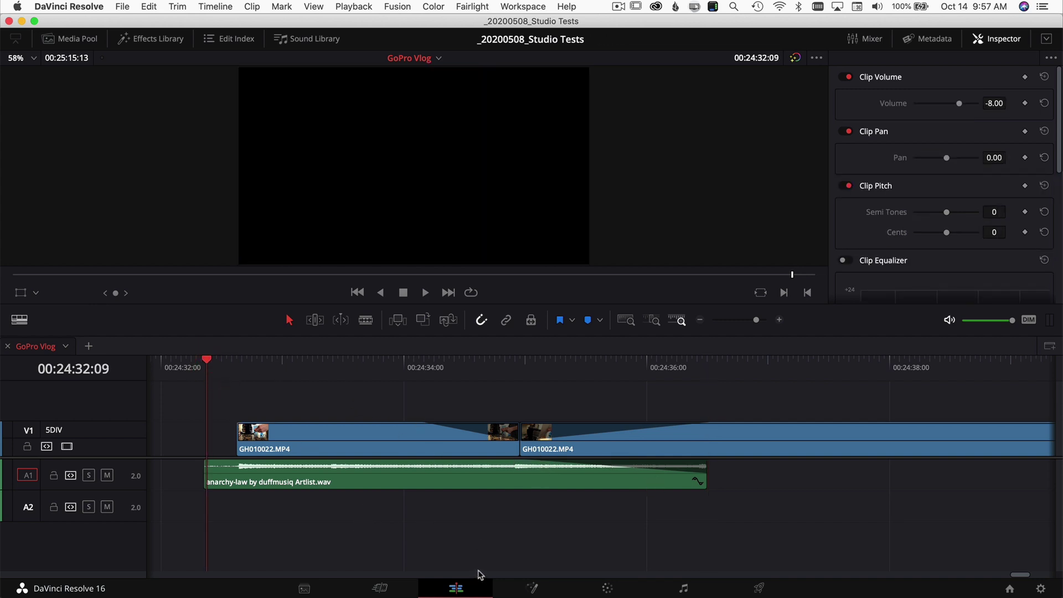
key(space)
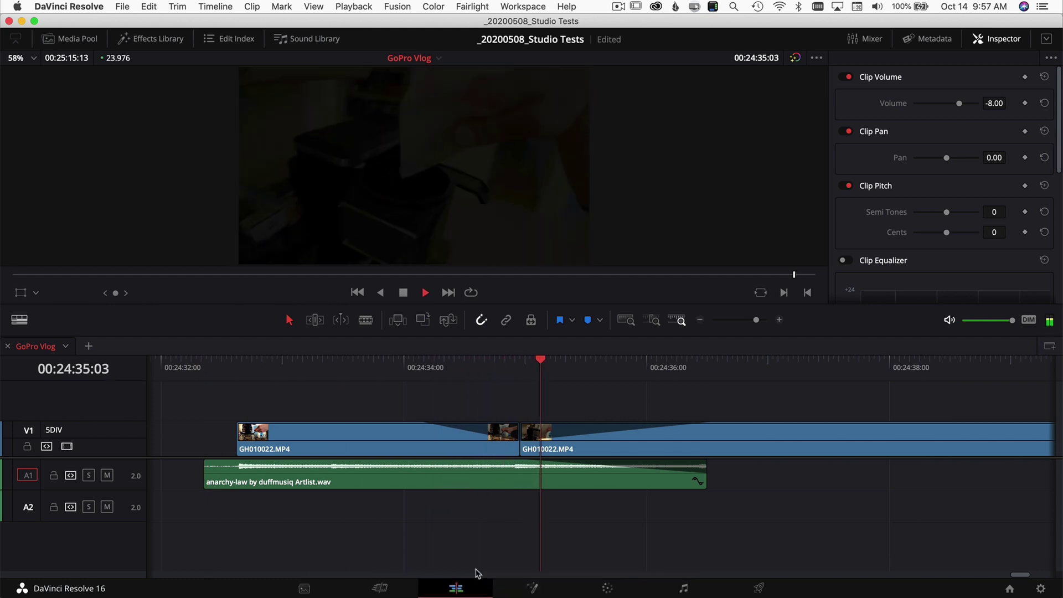
key(space)
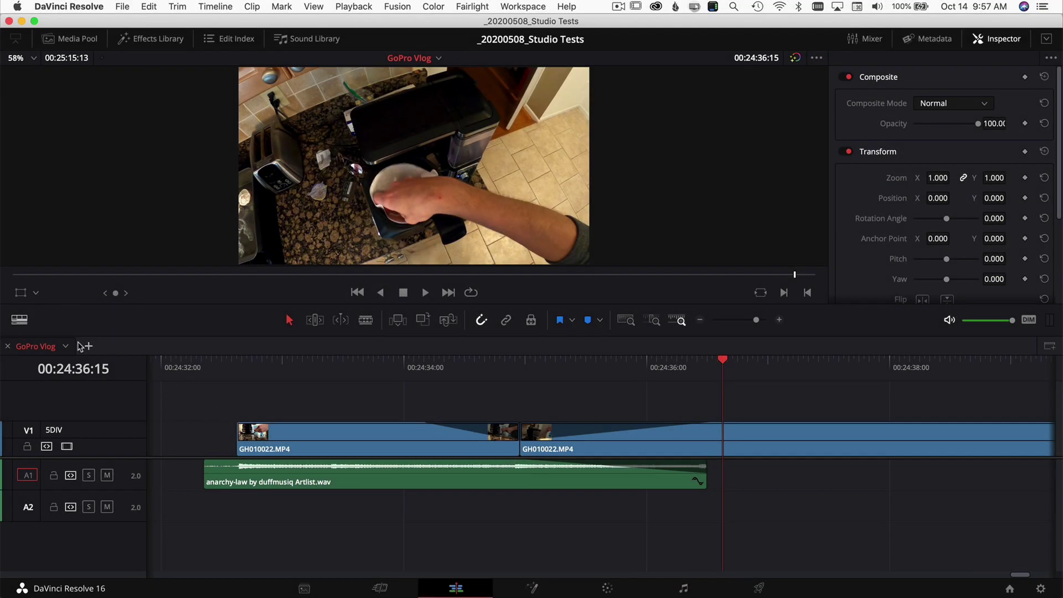
- Raise the audio track height and give the music clip a curved fade-out
click(19, 320)
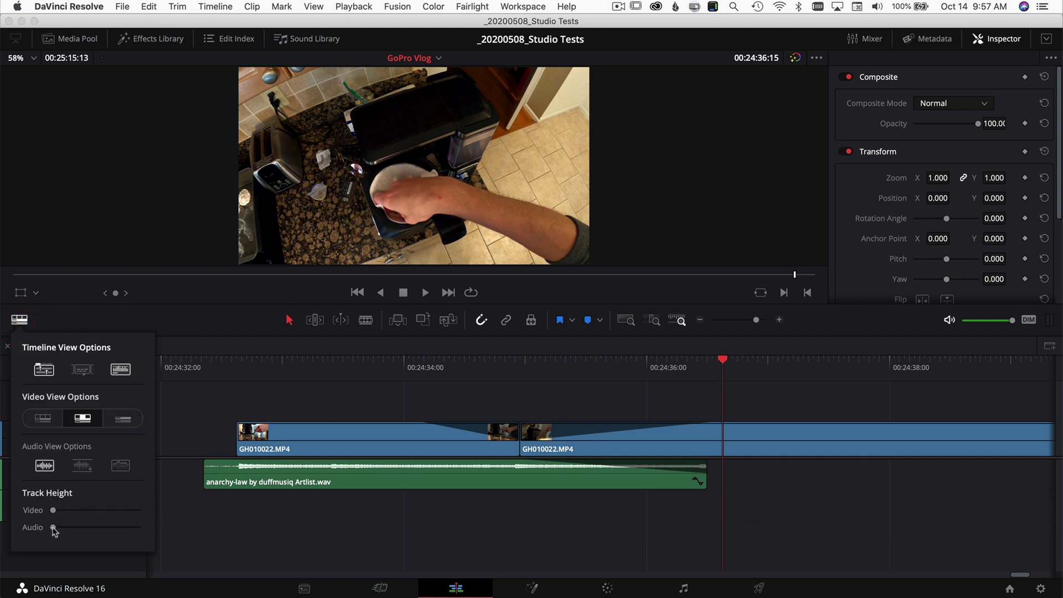
drag(52, 528, 106, 528)
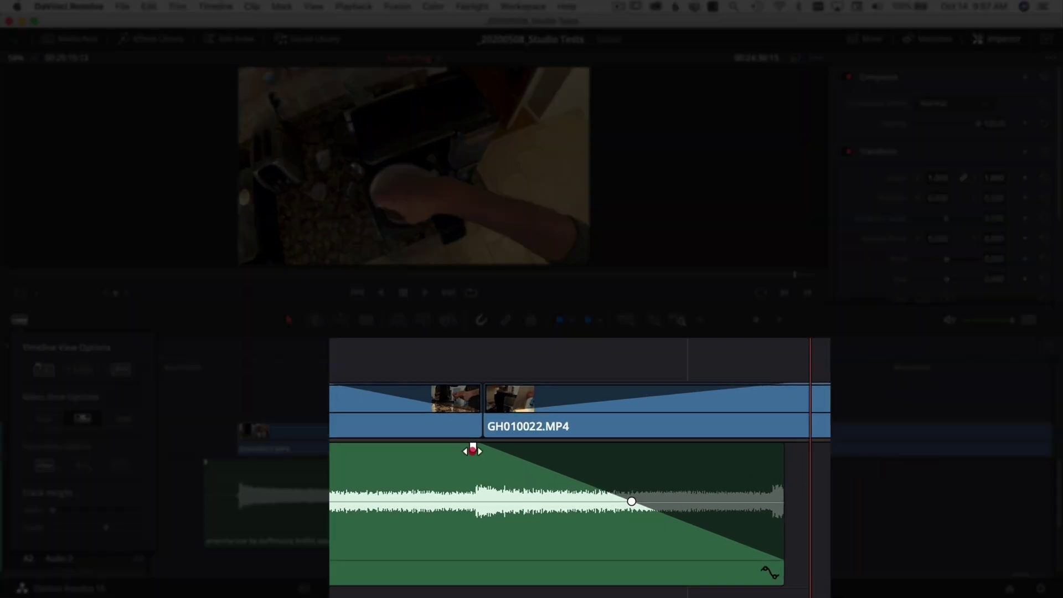
mouse_move(513, 464)
mouse_down()
mouse_move(525, 464)
mouse_move(464, 449)
mouse_up()
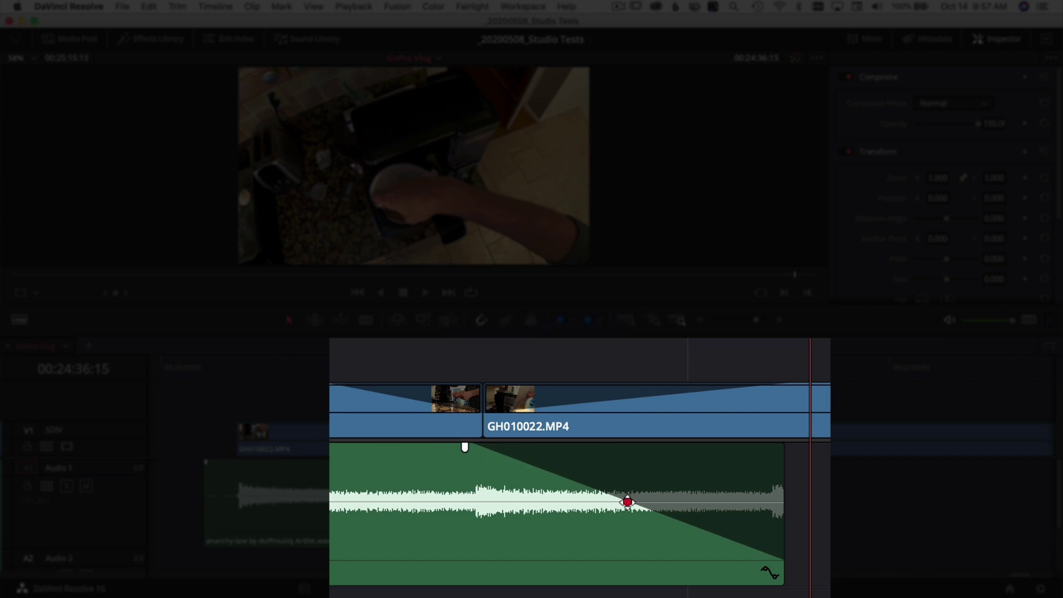
mouse_move(627, 503)
mouse_down()
mouse_move(540, 533)
mouse_move(672, 464)
mouse_move(644, 458)
mouse_up()
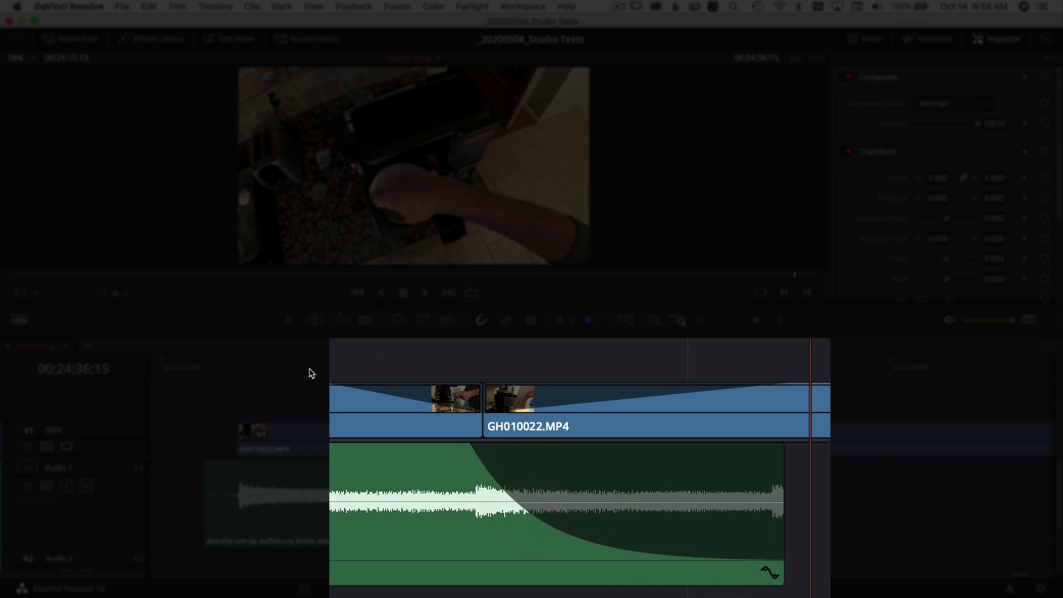
- Replay the music fade-out from the start of the edit
click(206, 365)
key(space)
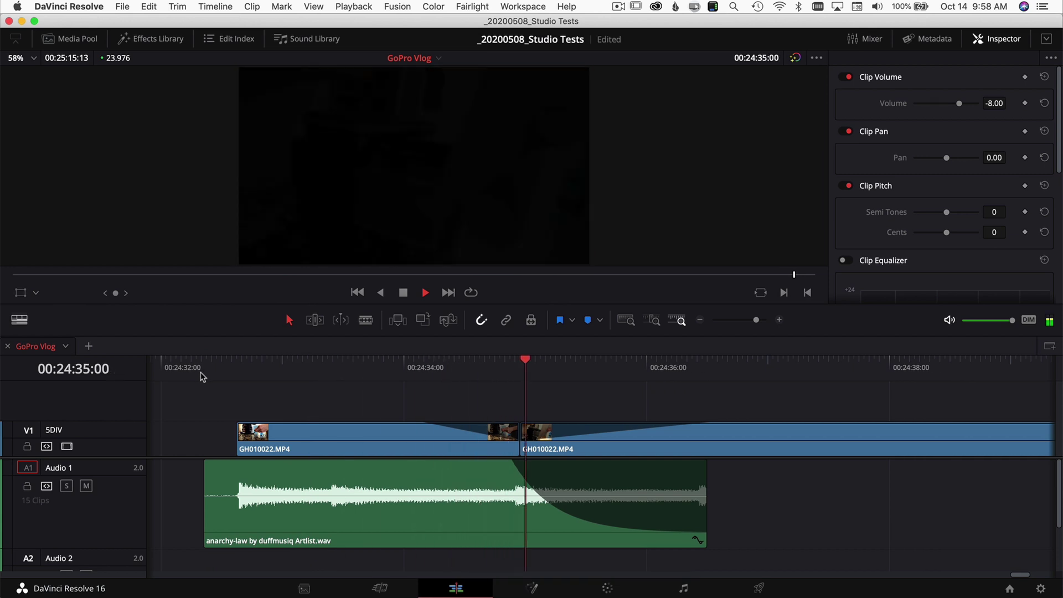
click(312, 438)
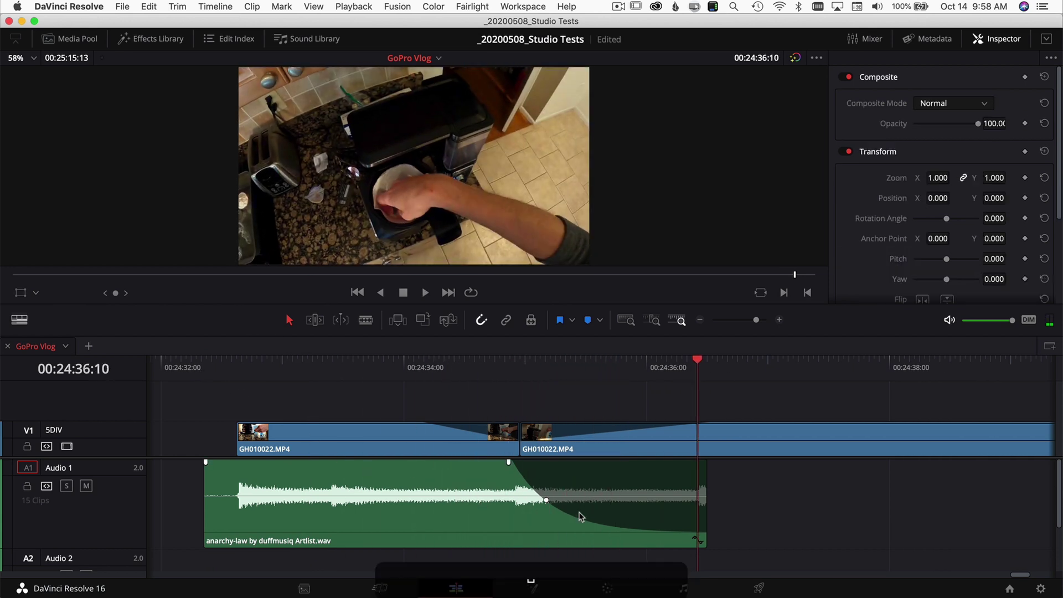